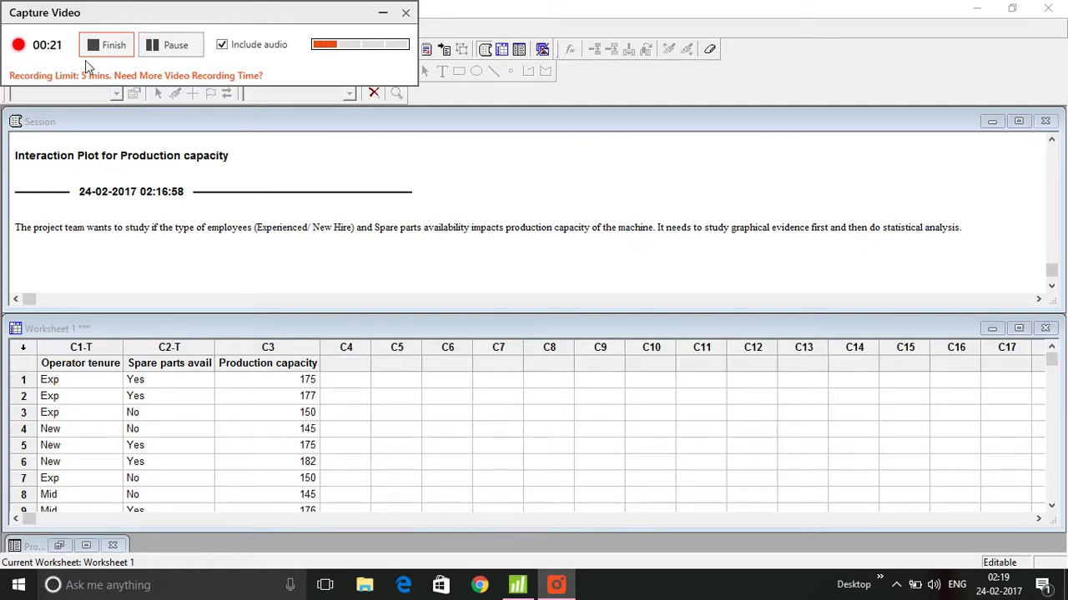
Review the Operator tenure, Spare parts availability and Production capacity columns in the worksheet.
click(96, 376)
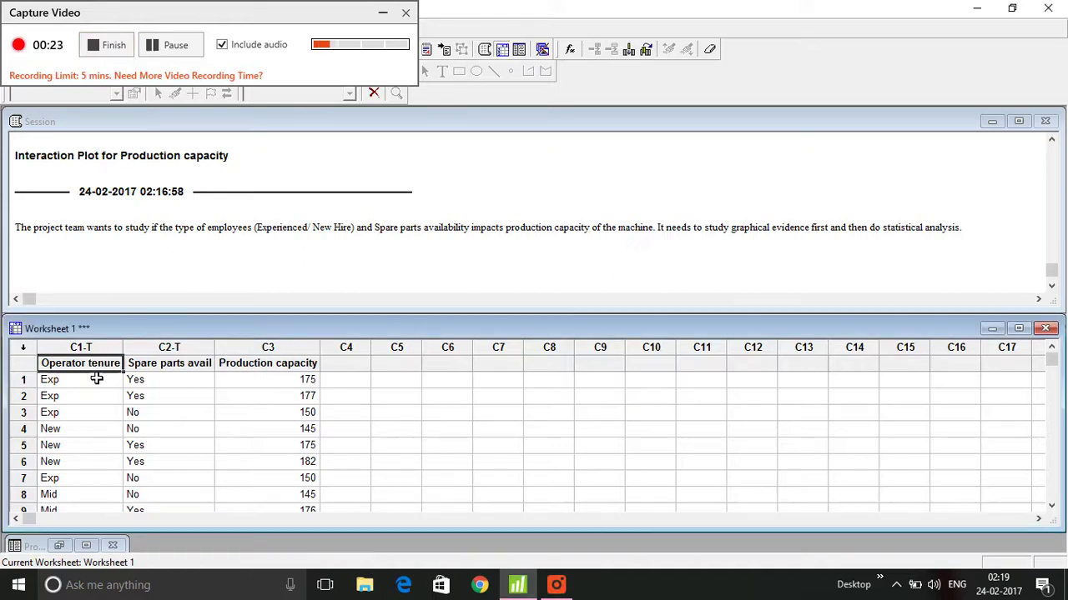
click(178, 377)
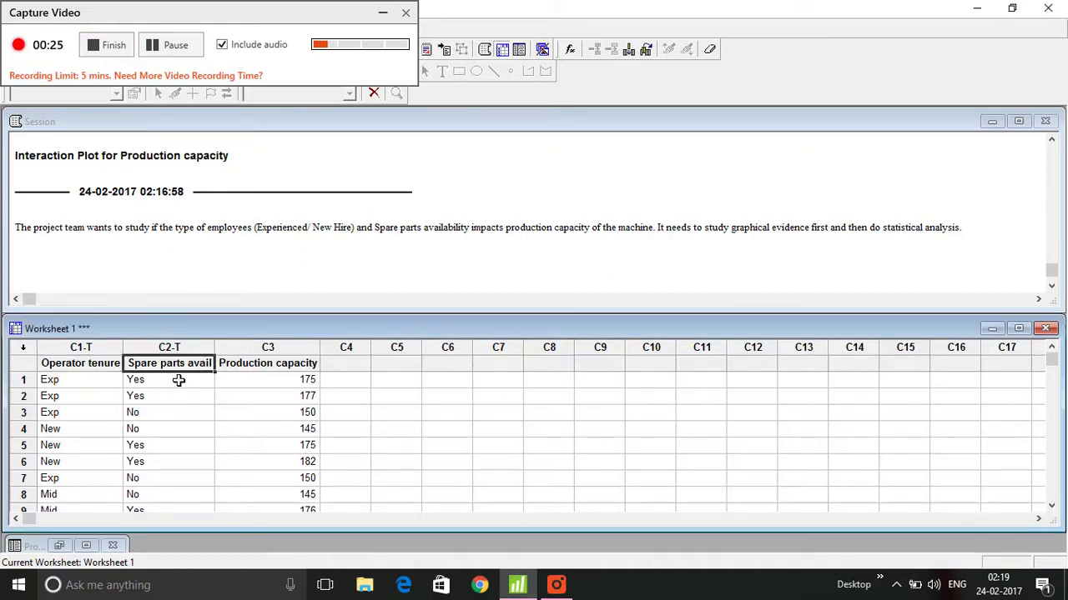
click(118, 376)
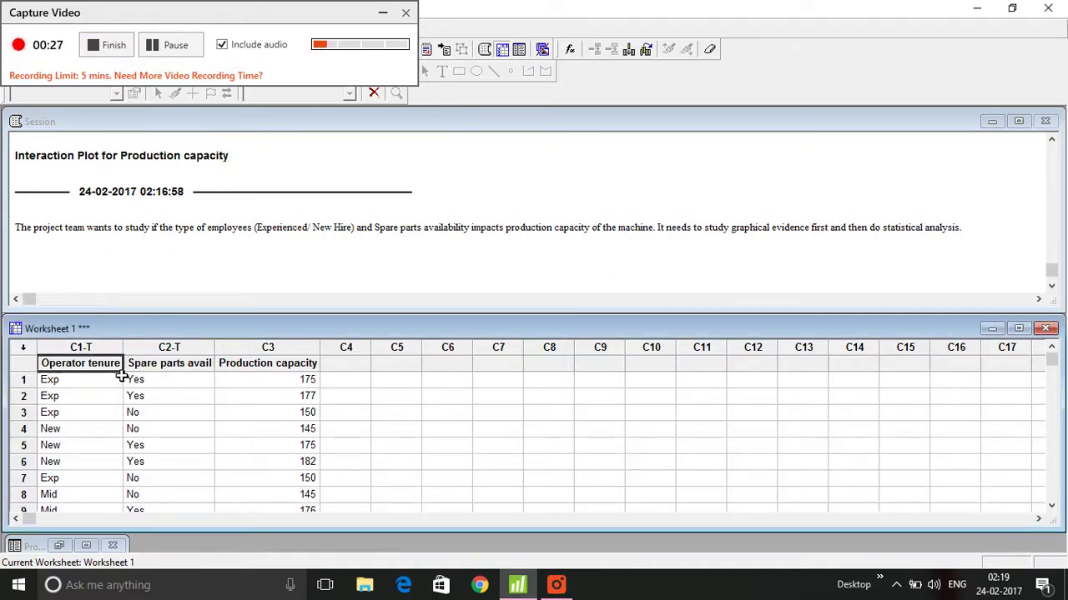
click(164, 377)
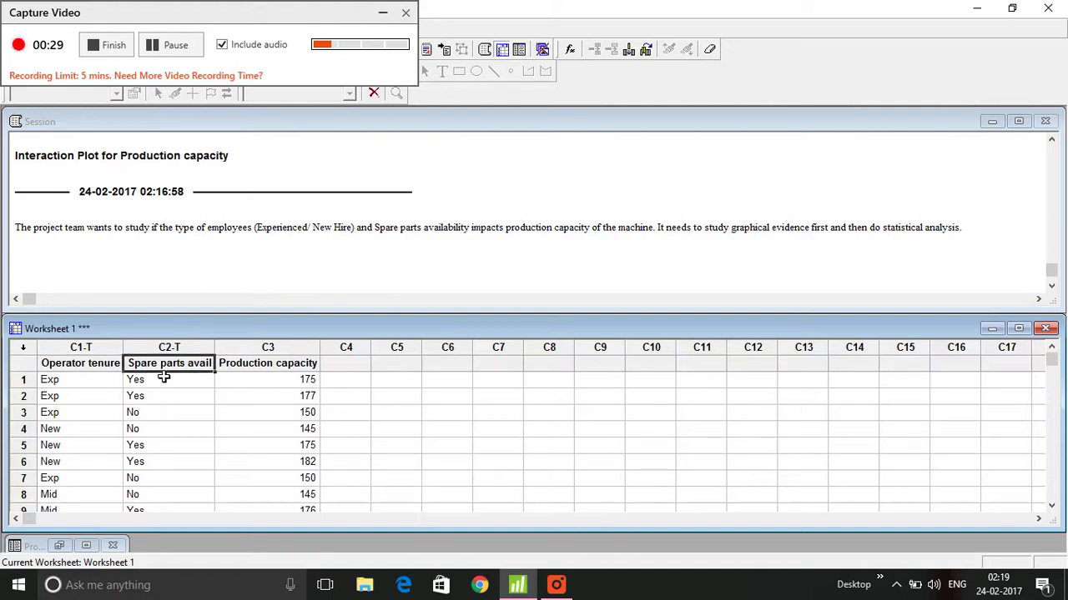
click(267, 375)
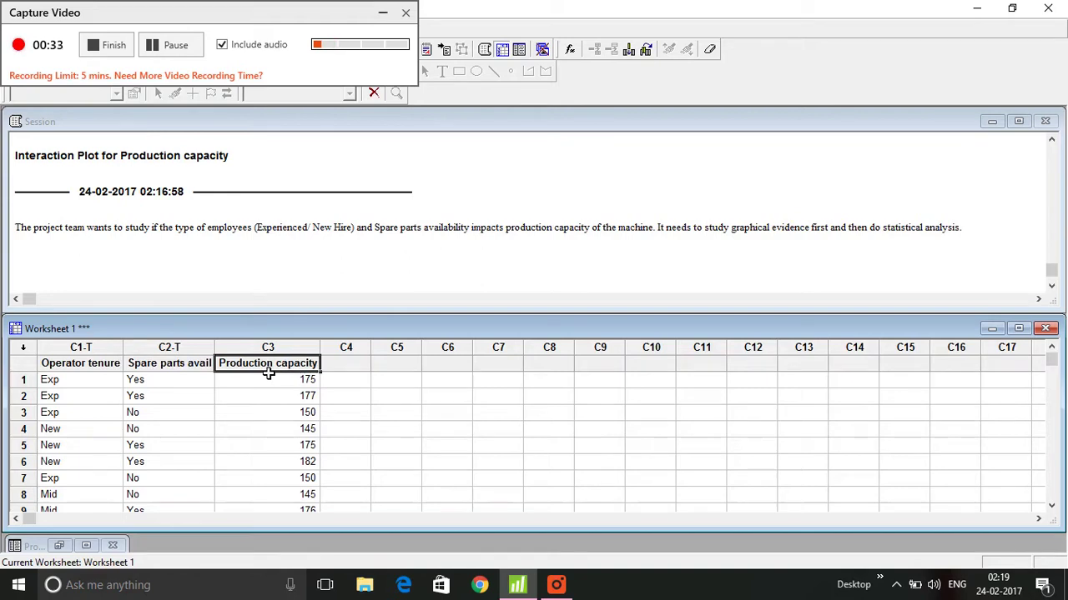
click(198, 374)
click(116, 373)
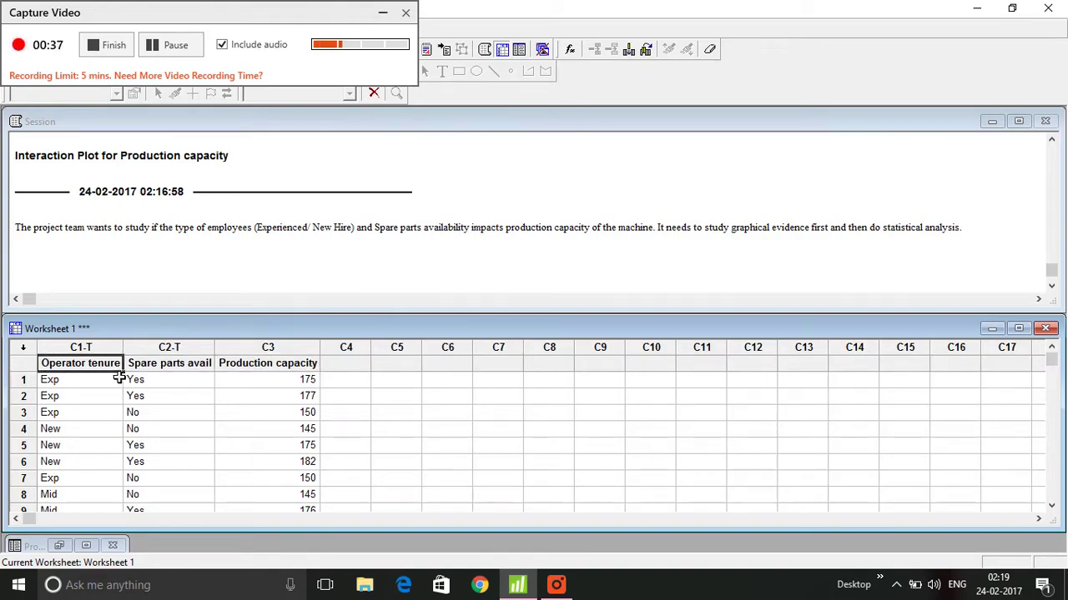
click(175, 373)
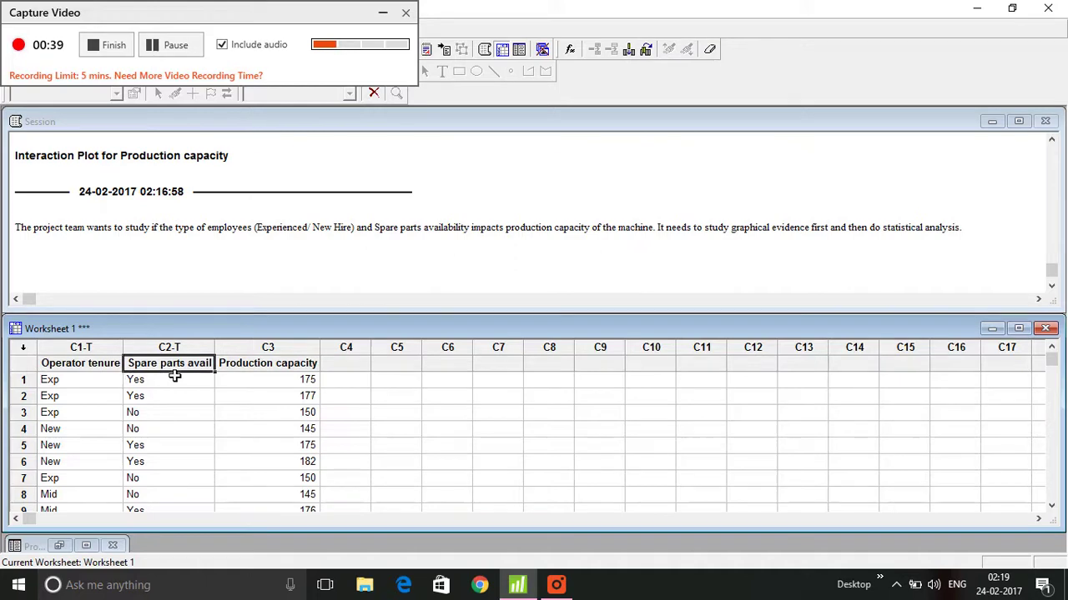
click(260, 375)
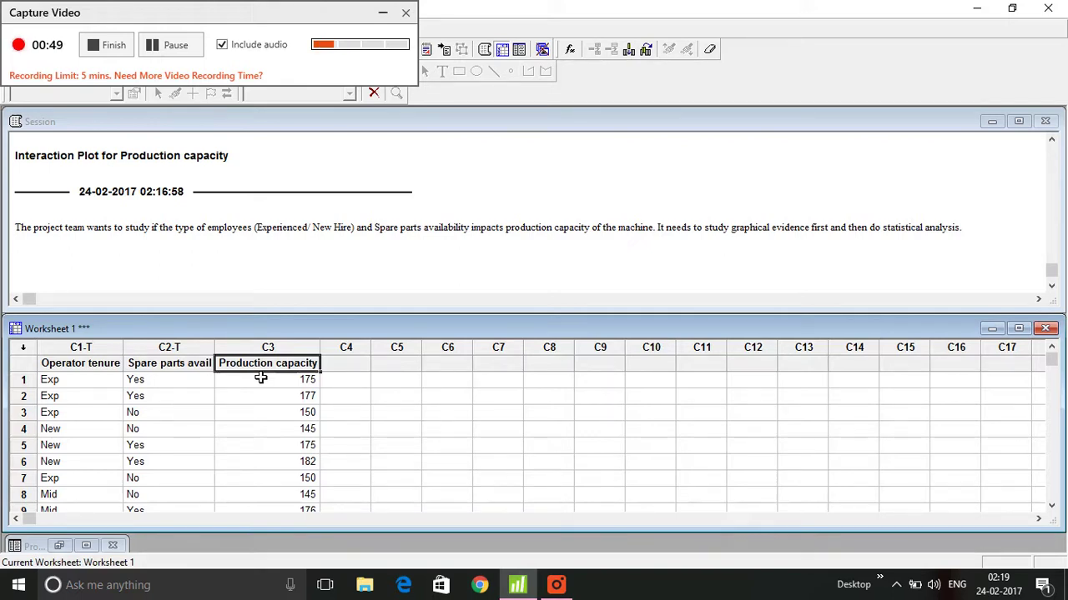
key(Left)
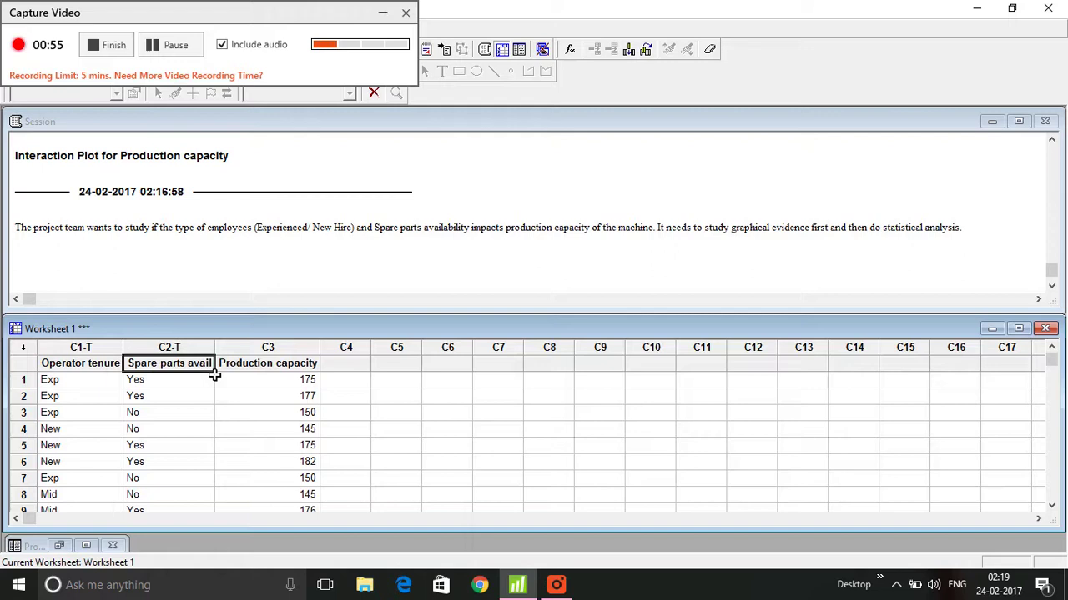
Inspect the tenure, spare parts and production capacity values row by row.
click(92, 394)
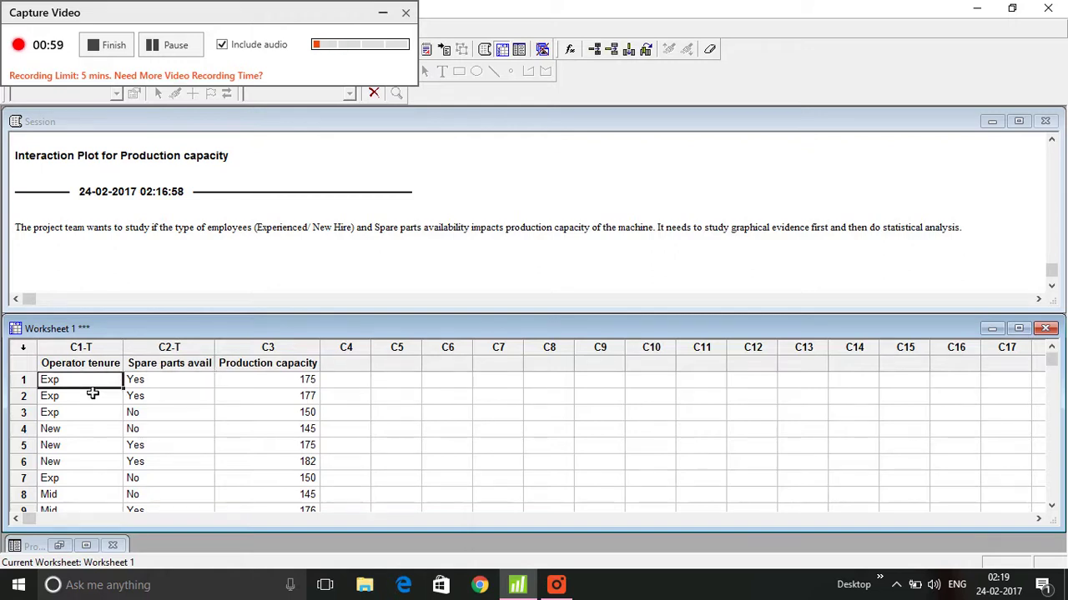
key(Up)
key(Down)
key(Down)
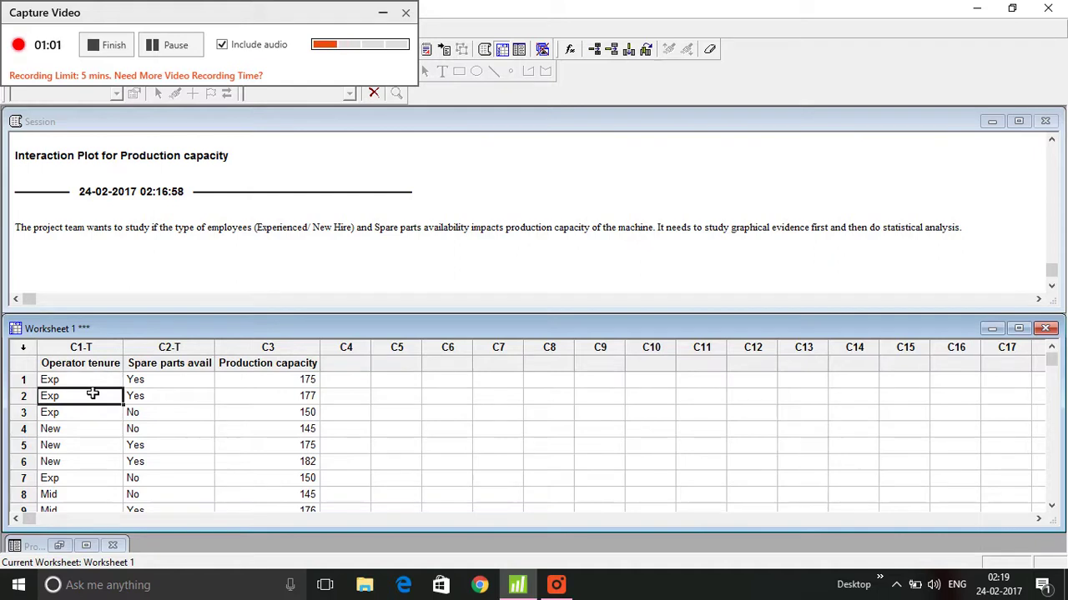
key(Down)
key(Down)
key(Up)
key(Up)
key(Up)
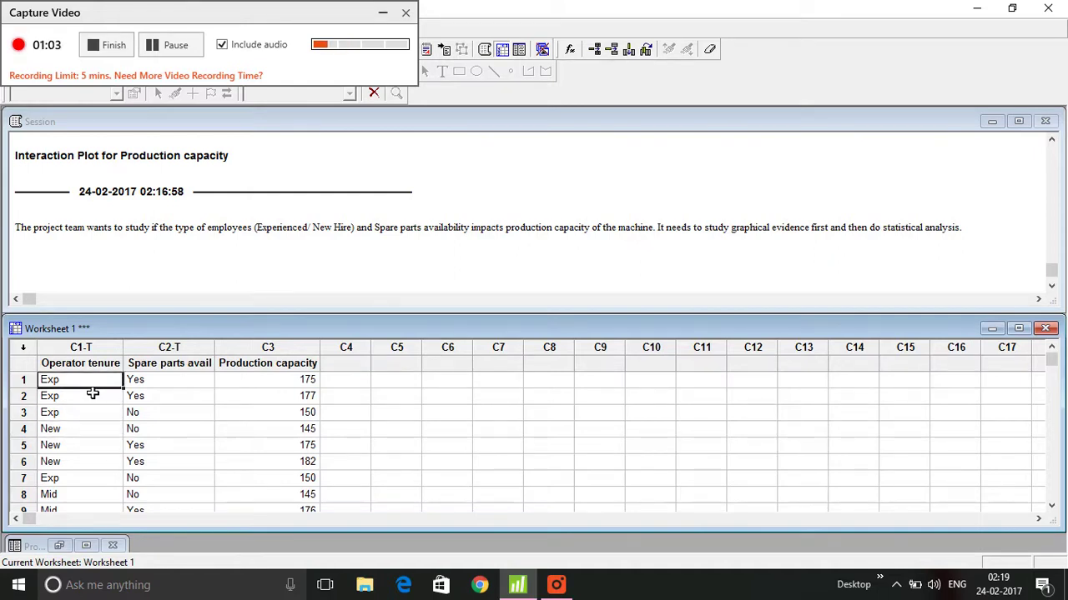
key(Right)
key(Left)
key(Right)
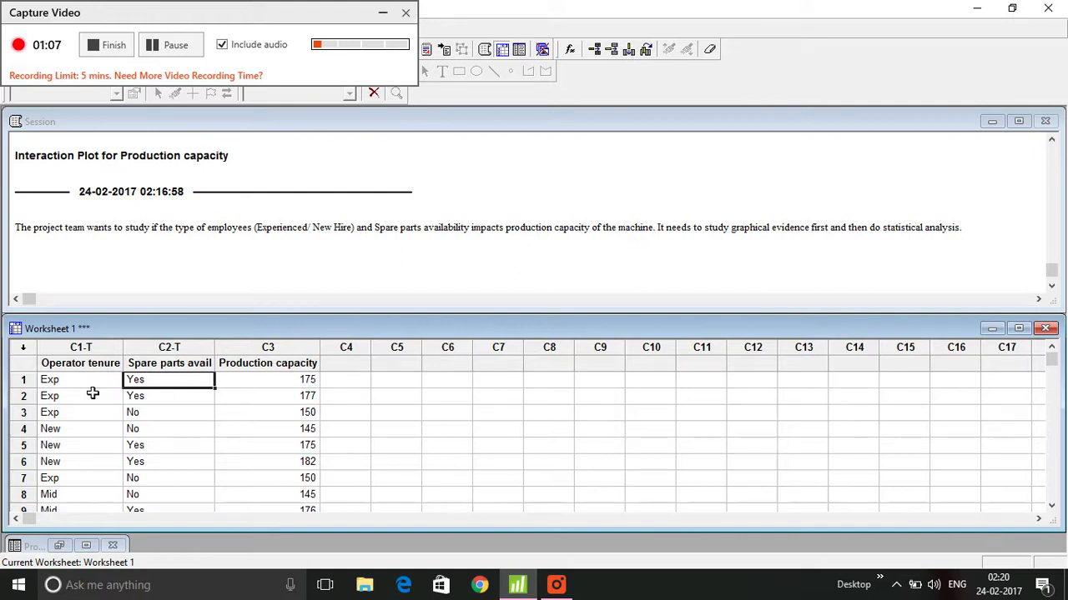
key(Left)
key(Up)
key(Down)
key(Down)
key(Down)
key(Down)
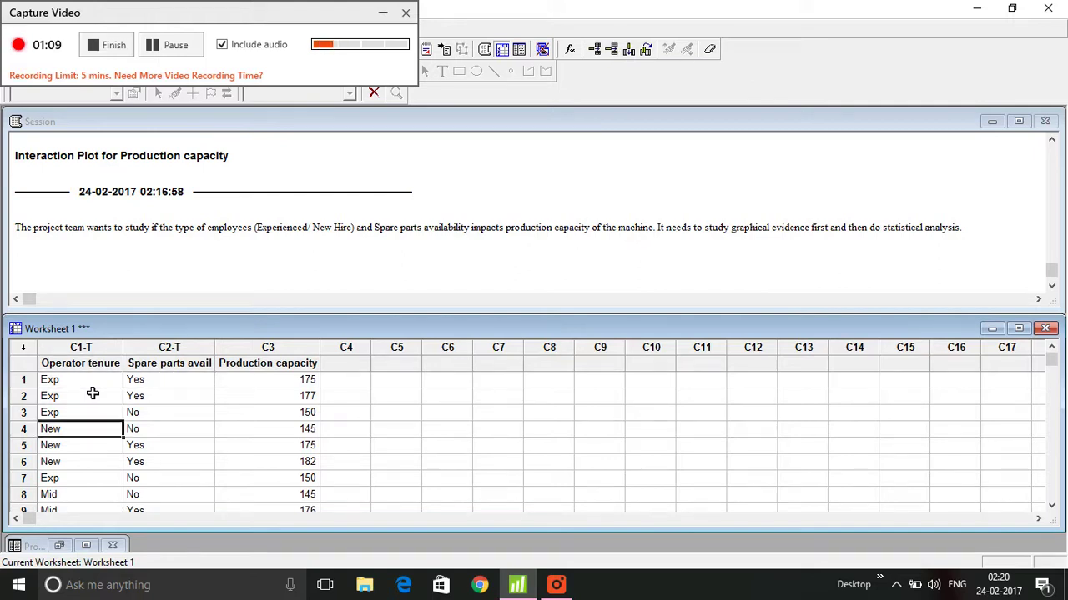
key(Up)
key(Up)
key(Up)
key(Down)
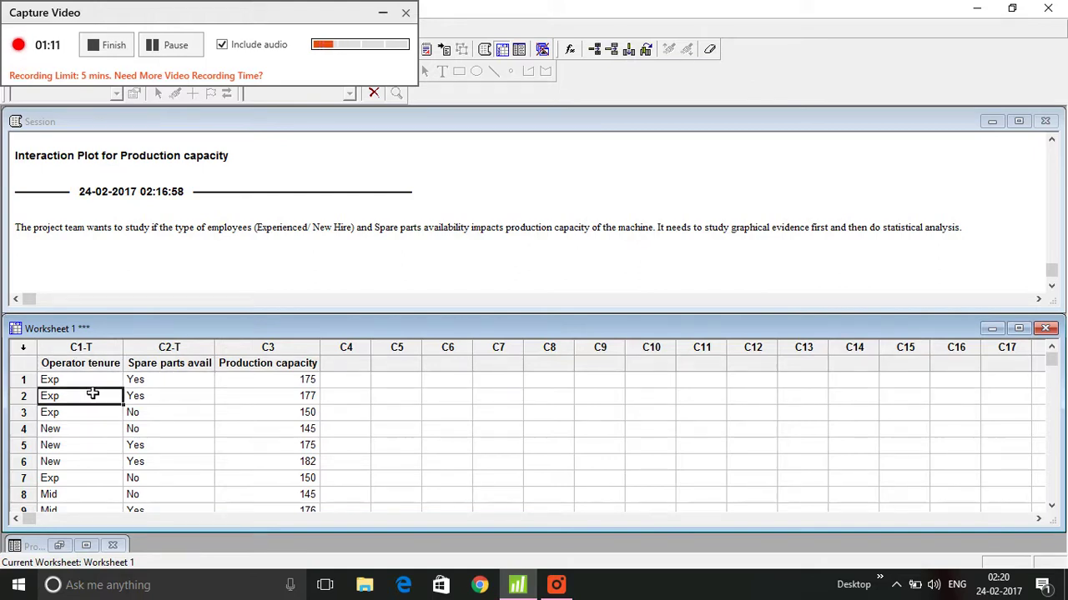
key(Right)
key(Up)
key(Up)
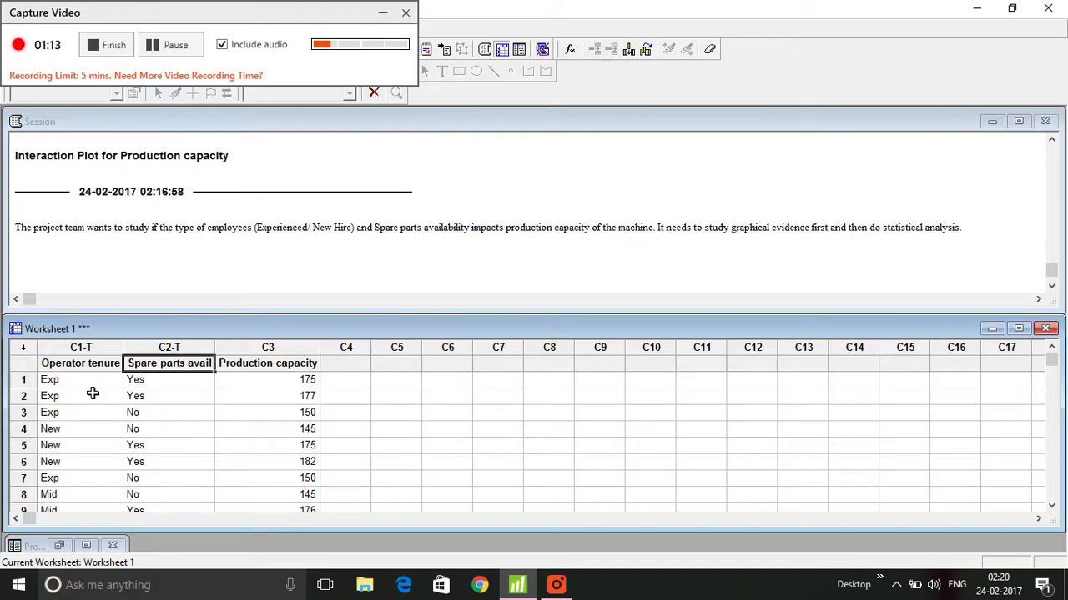
key(Down)
key(Down)
key(Down)
key(Down)
key(Up)
key(Up)
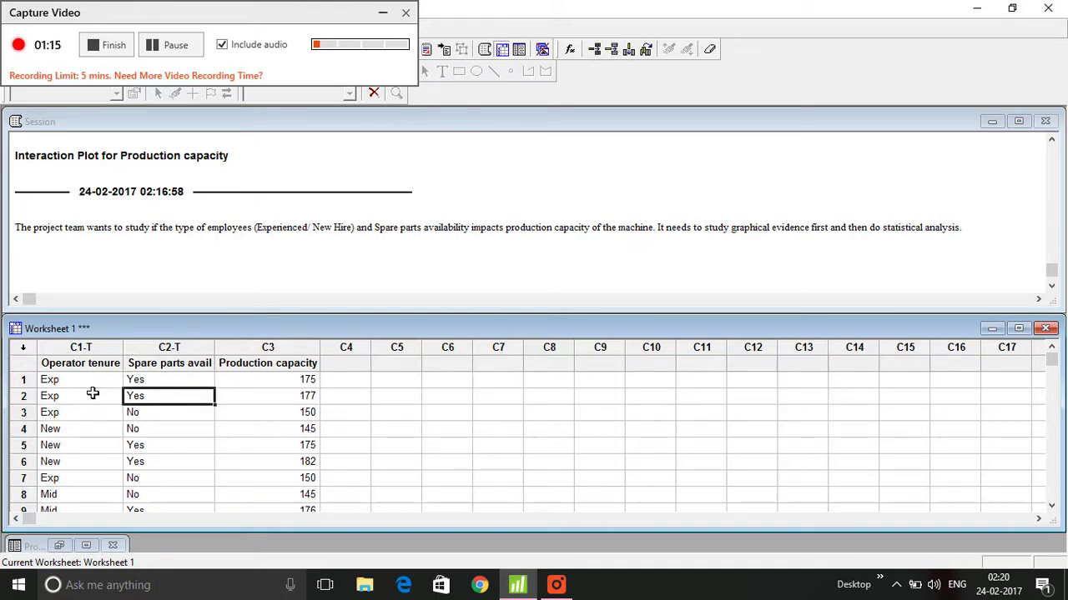
key(Right)
key(Up)
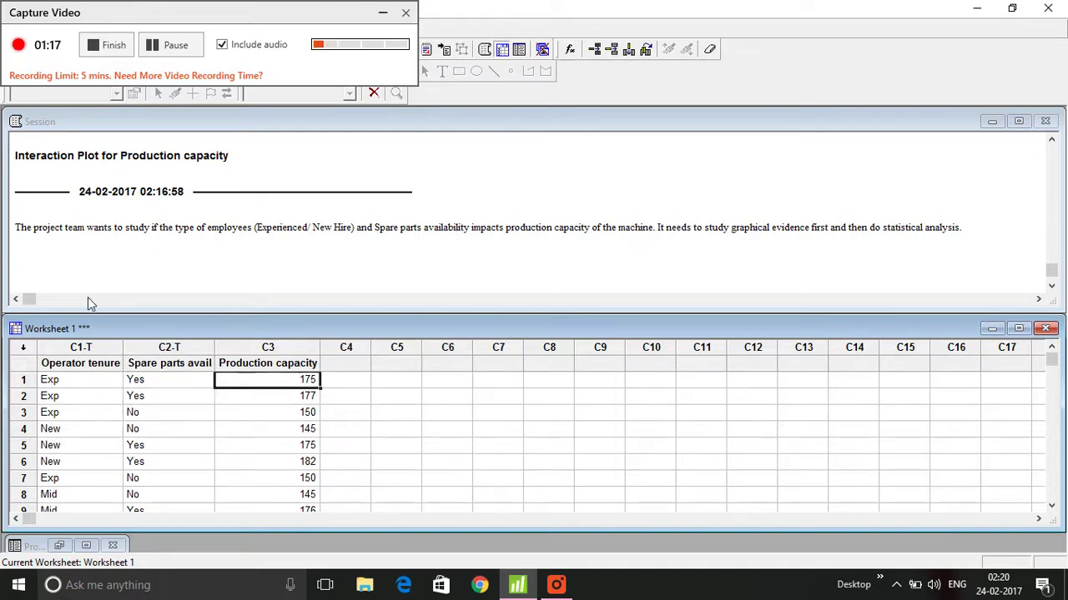
click(87, 227)
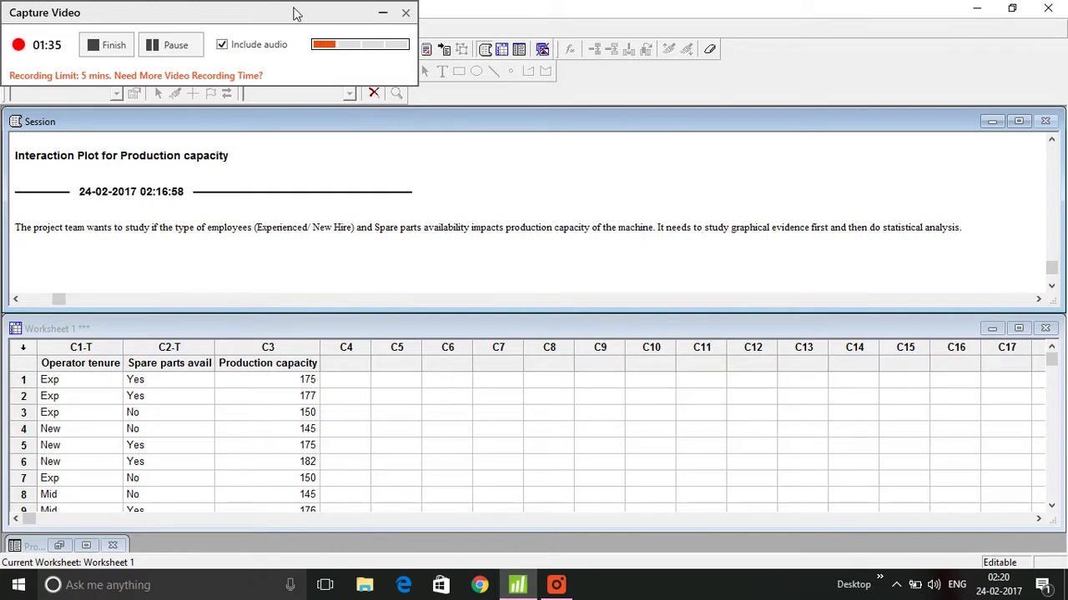
drag(294, 13, 852, 126)
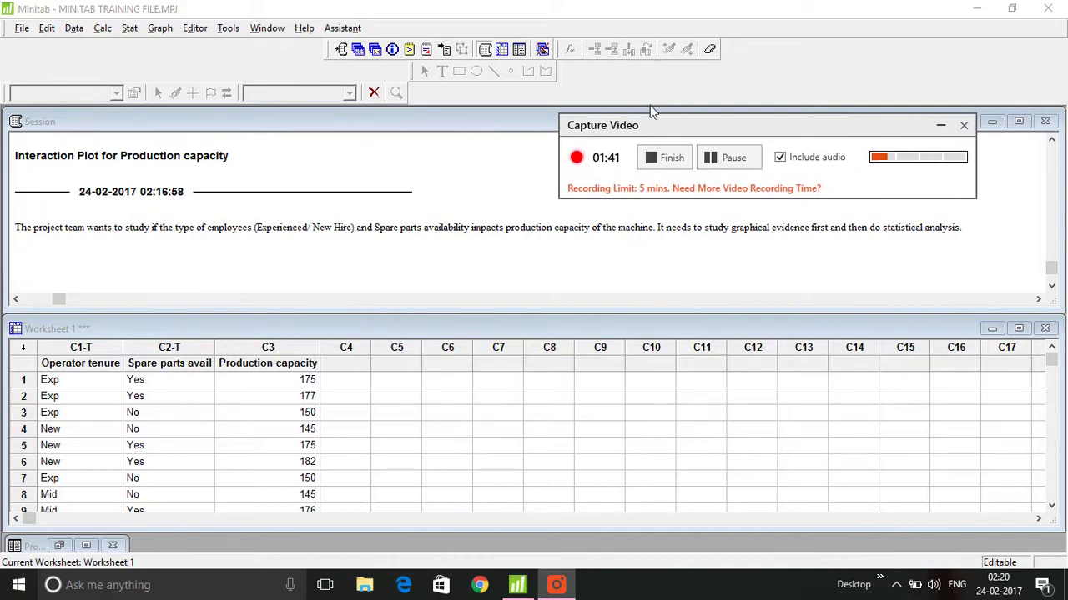
Create a Main Effects Plot of Production capacity by Operator tenure and Spare parts avail, then shift it left.
click(130, 33)
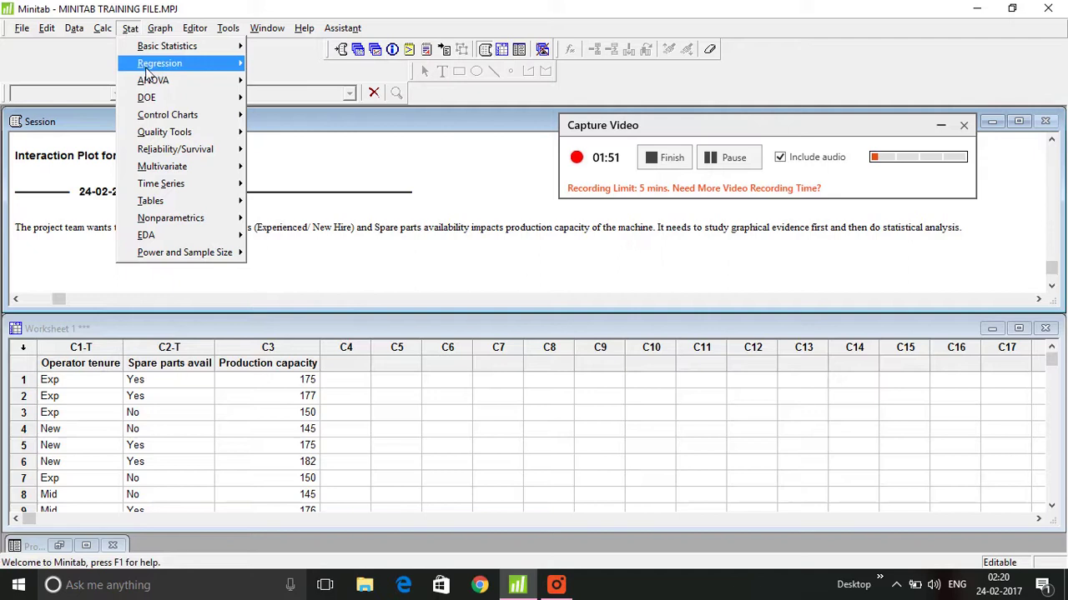
mouse_move(153, 83)
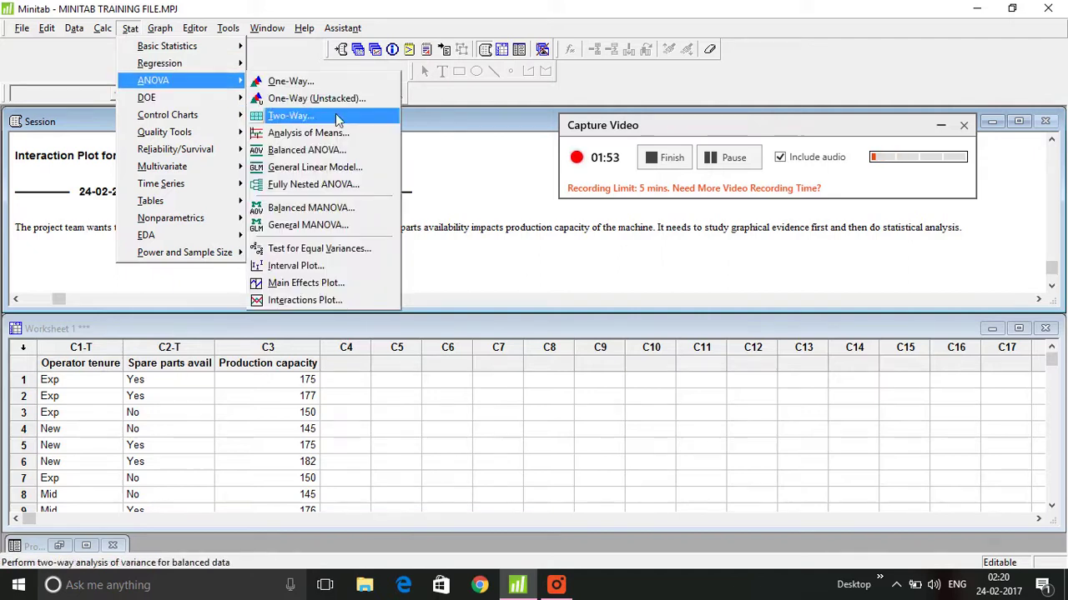
click(331, 284)
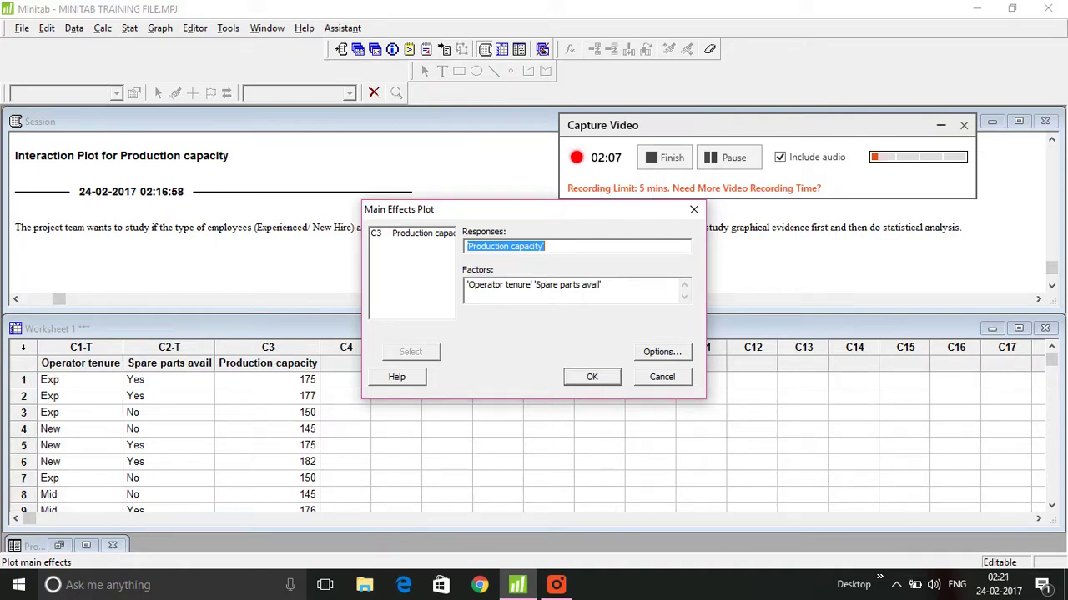
click(593, 377)
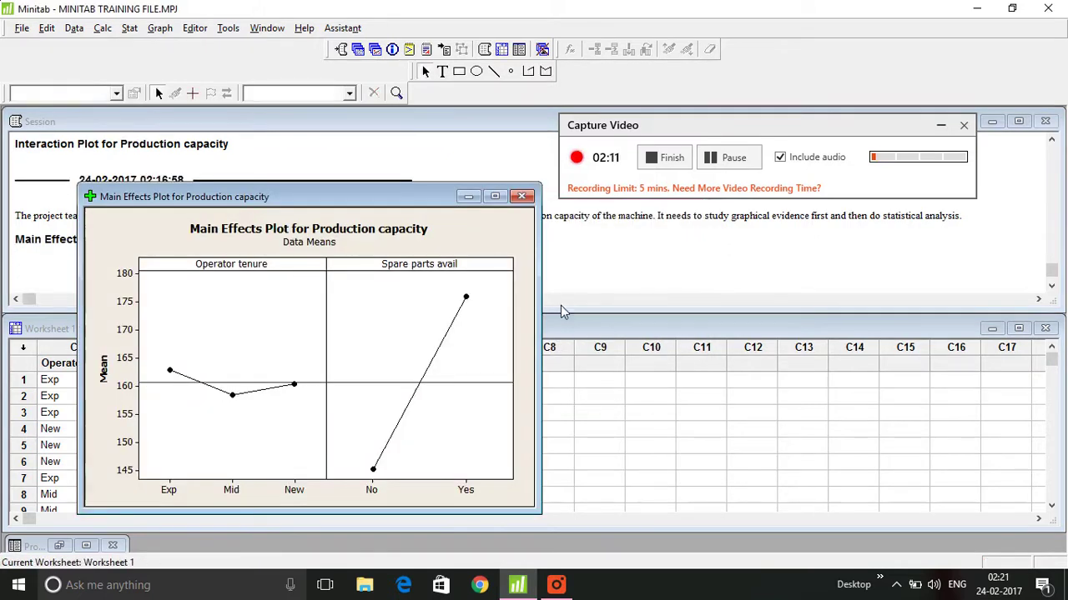
drag(411, 197, 341, 192)
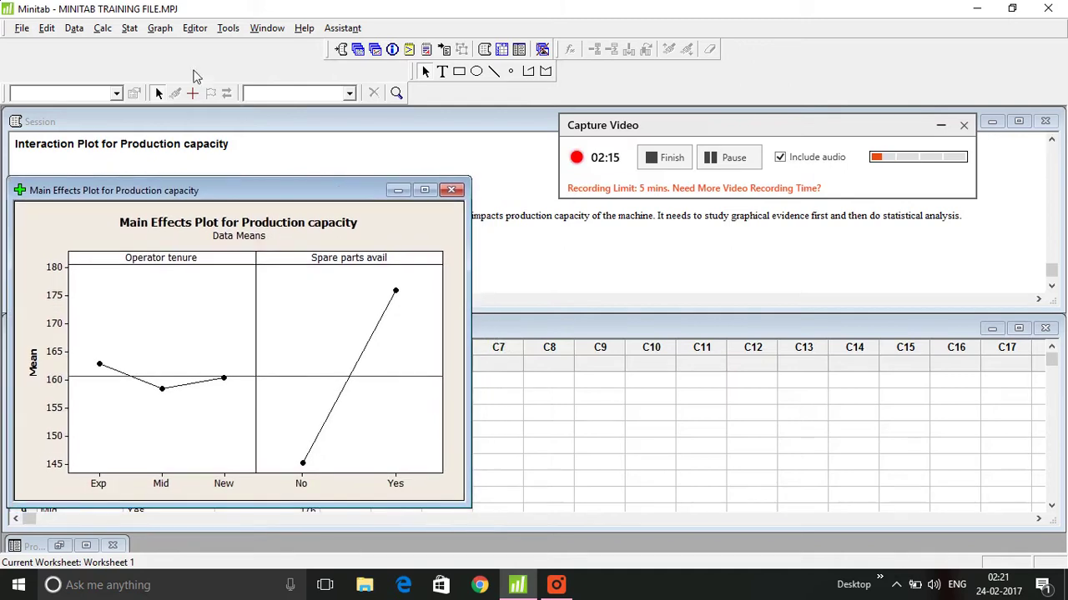
Generate the Production capacity Interaction Plot for both factors and place it right of the Main Effects Plot.
click(128, 30)
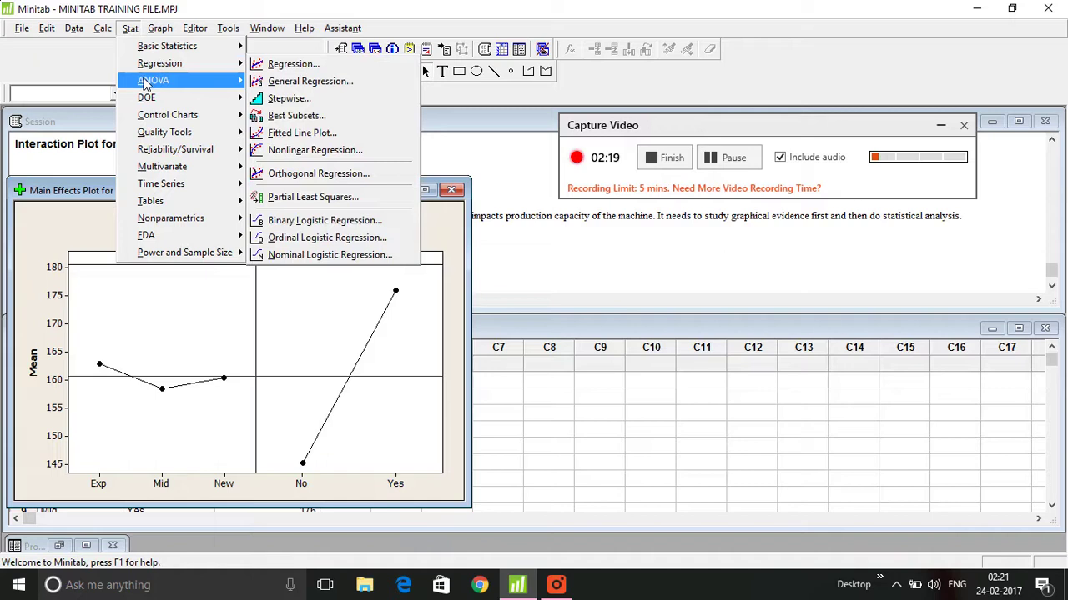
mouse_move(152, 84)
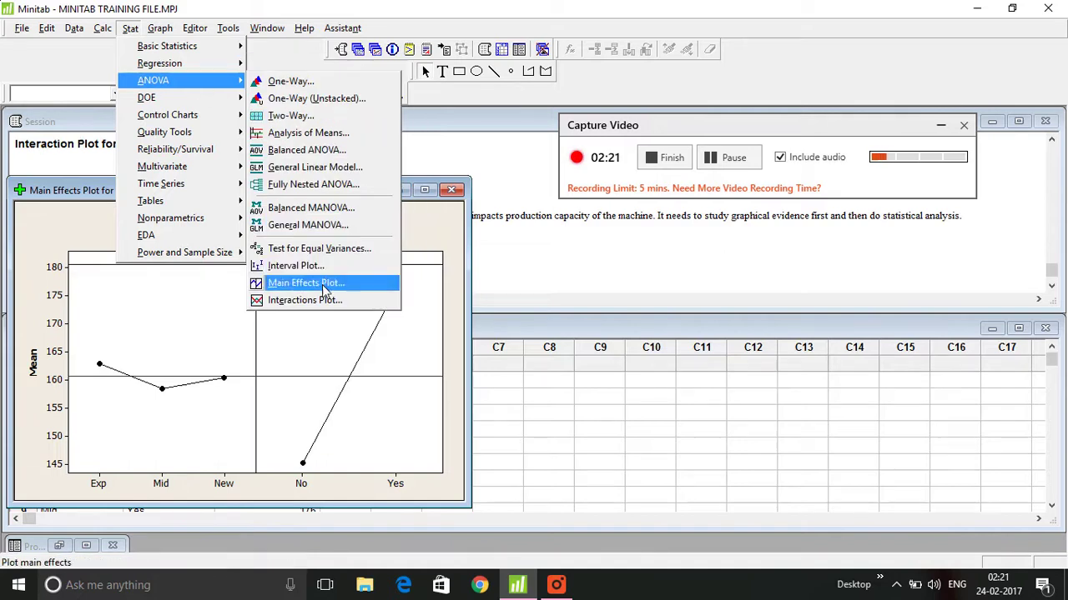
click(305, 301)
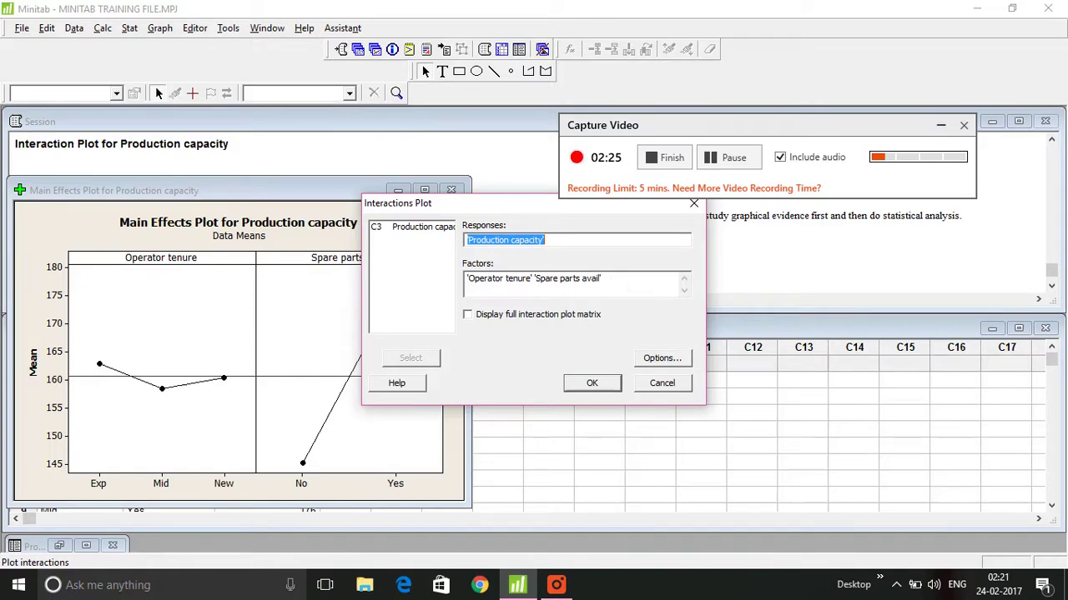
click(602, 278)
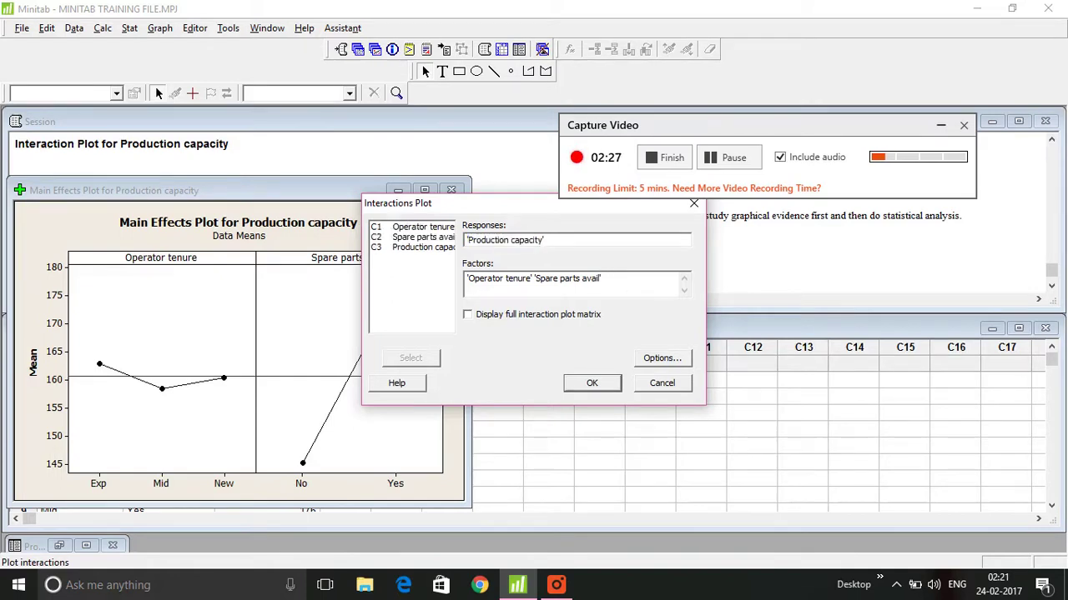
click(591, 382)
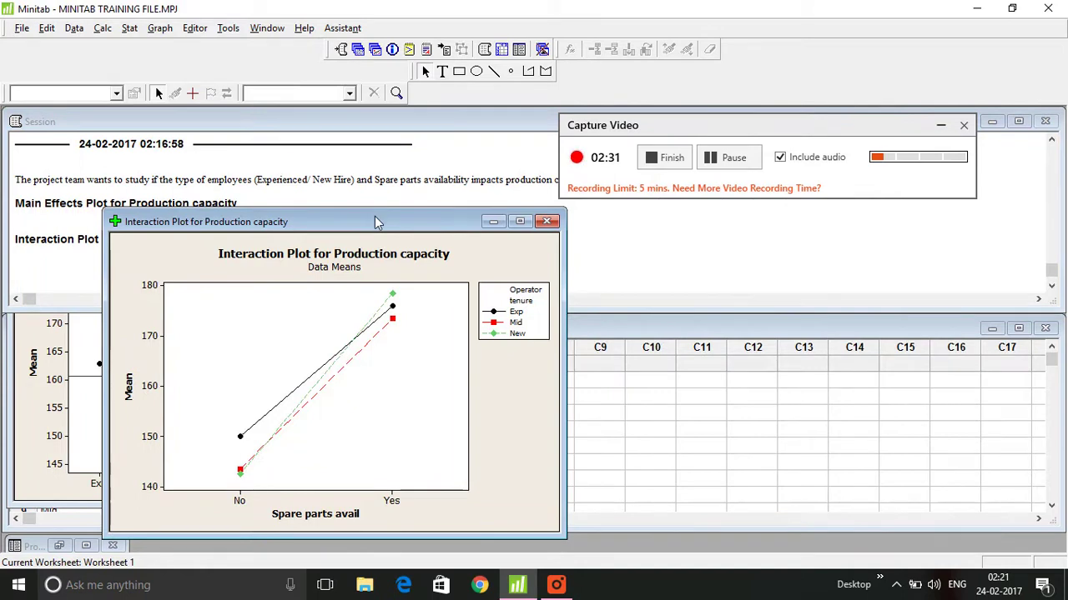
drag(375, 222, 748, 192)
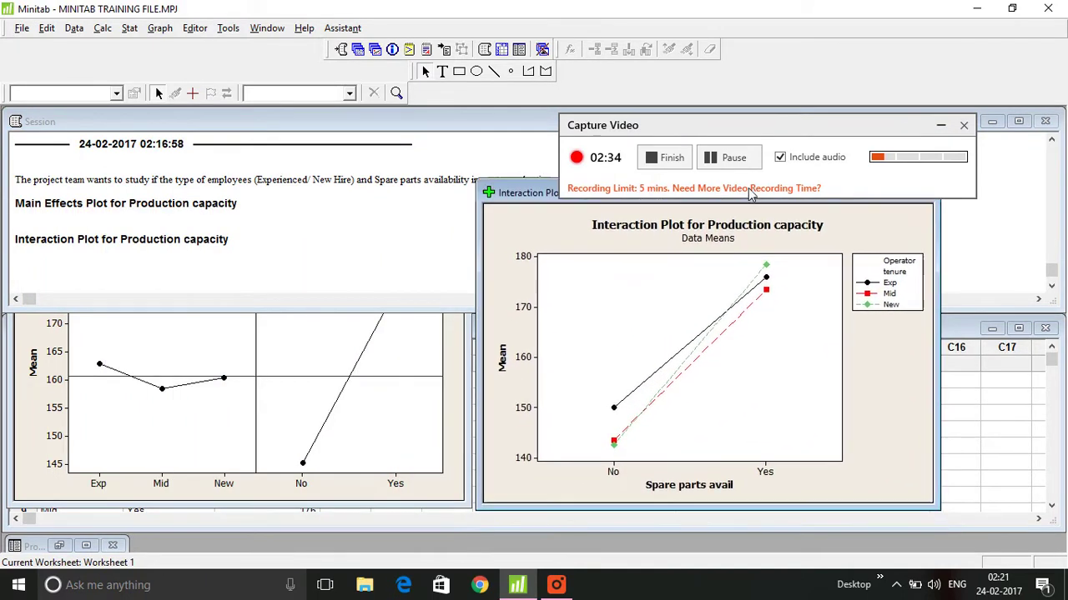
Bring the Main Effects Plot forward and read its mean values, such as 163, 145.333 and 176.
click(446, 390)
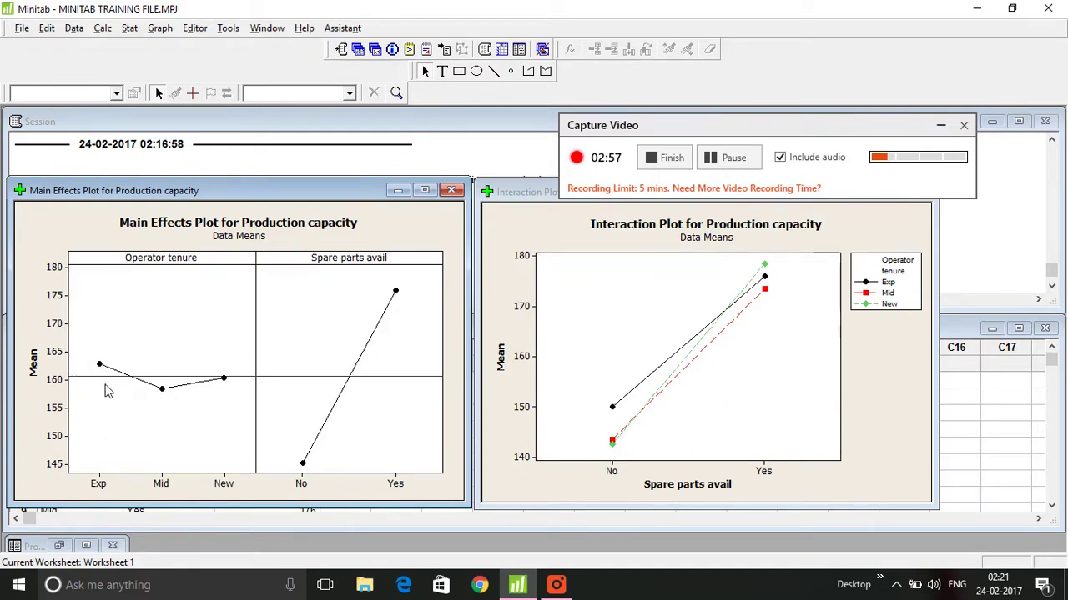
click(161, 389)
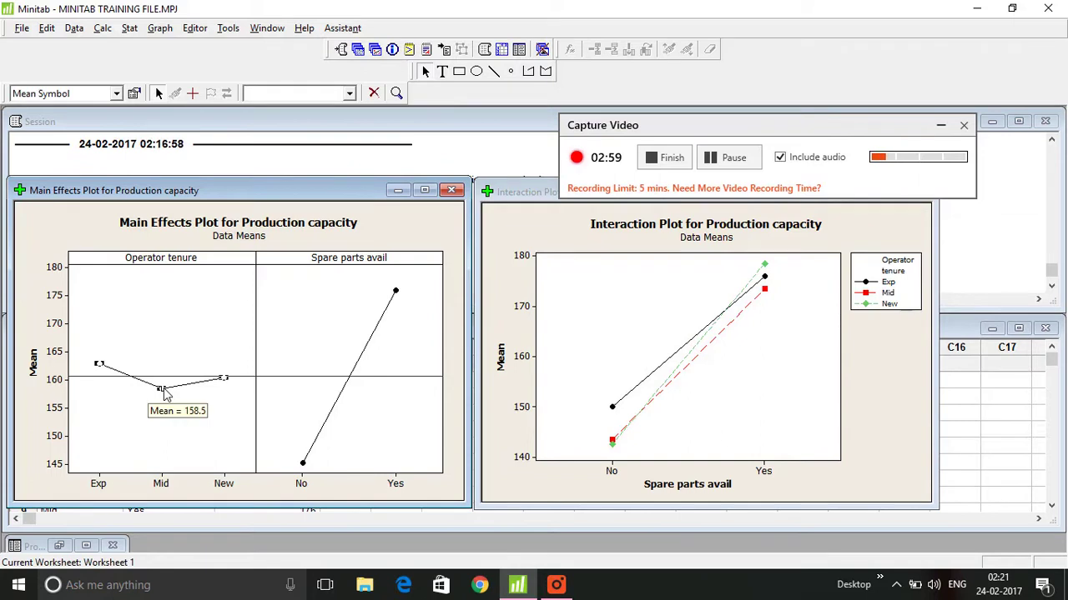
click(98, 367)
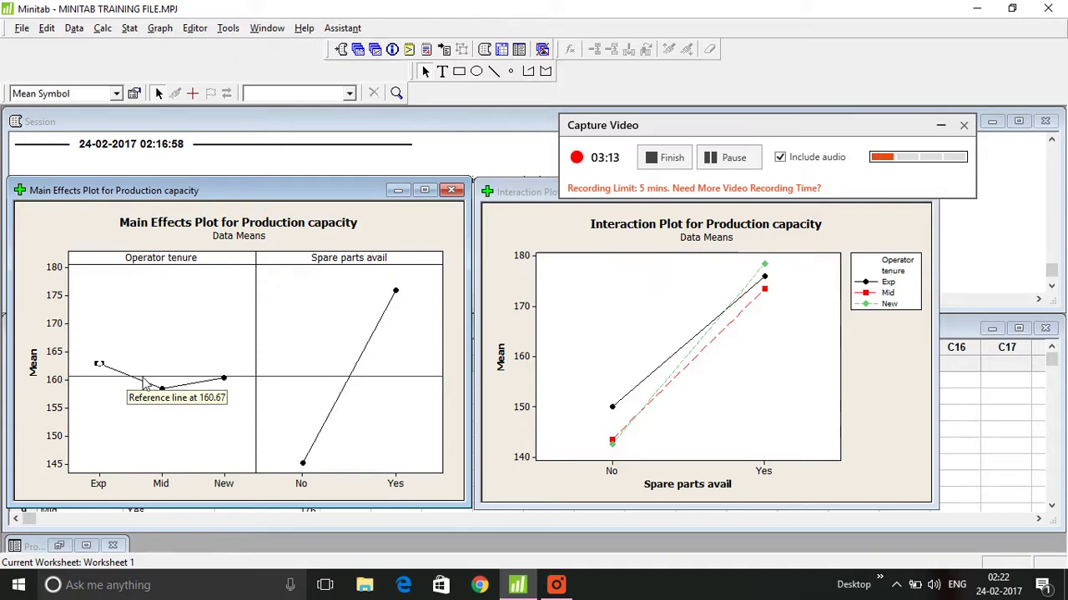
click(303, 464)
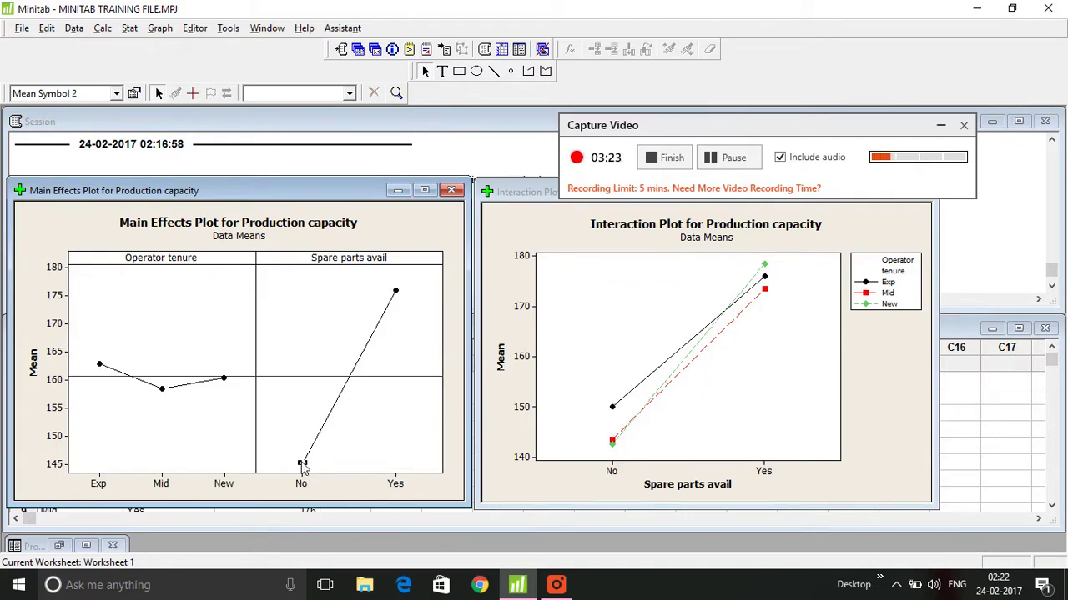
Activate the Interaction Plot window beside the Main Effects Plot.
mouse_move(303, 465)
mouse_move(396, 297)
click(869, 385)
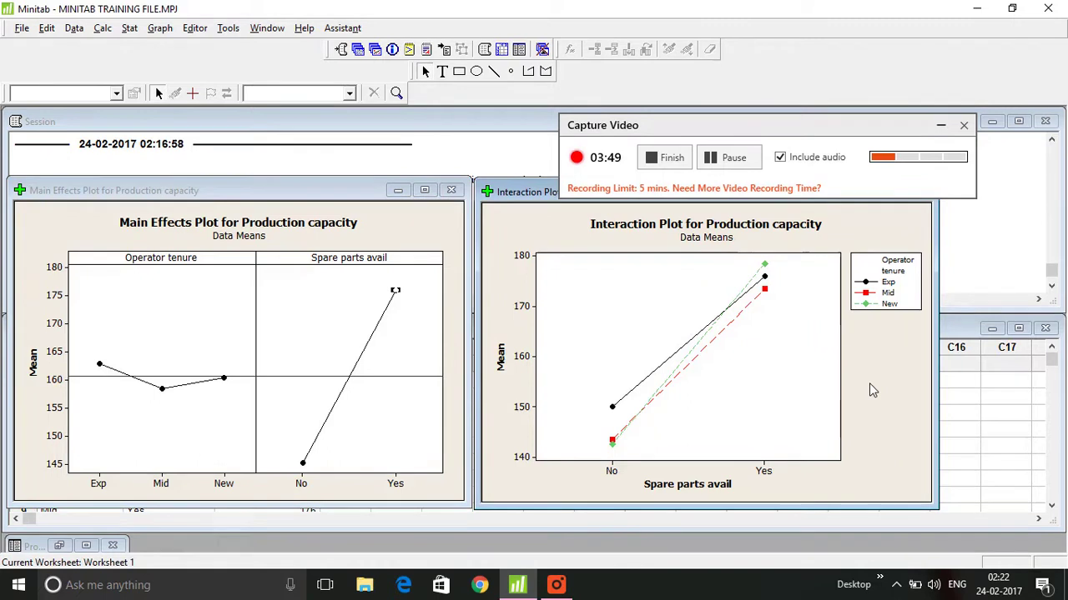